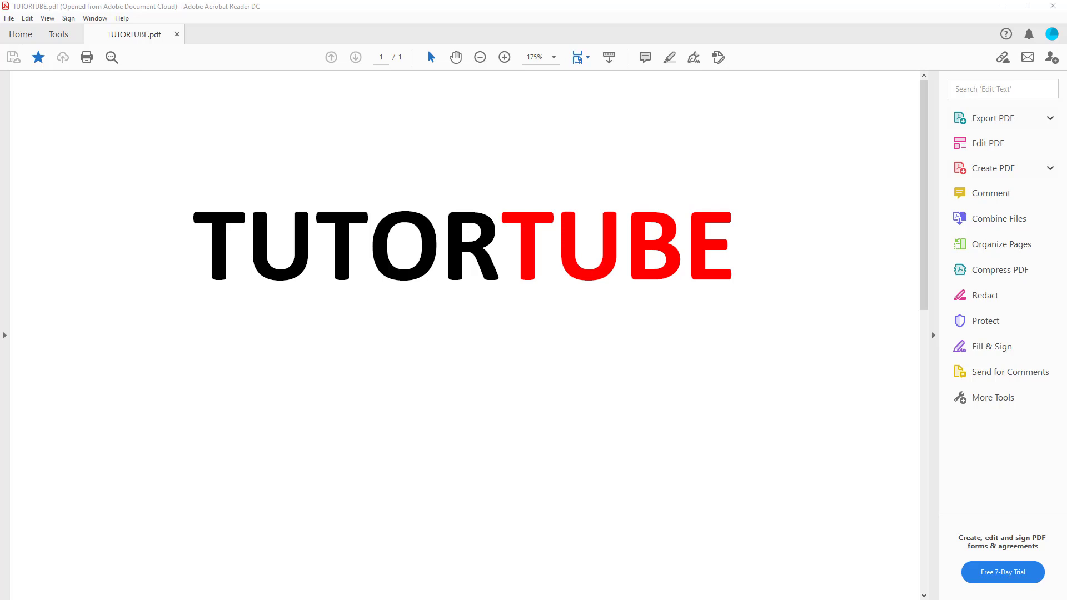
Step: Start a file attachment from the Comment tools, placed just below the first T of TUTORTUBE
left_click(378, 1)
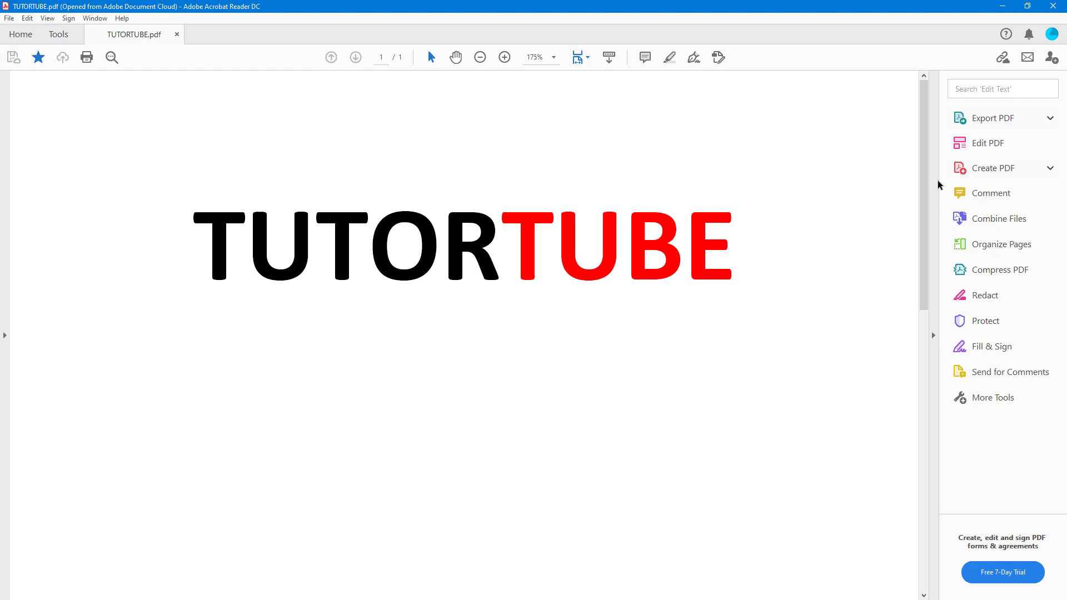
left_click(991, 195)
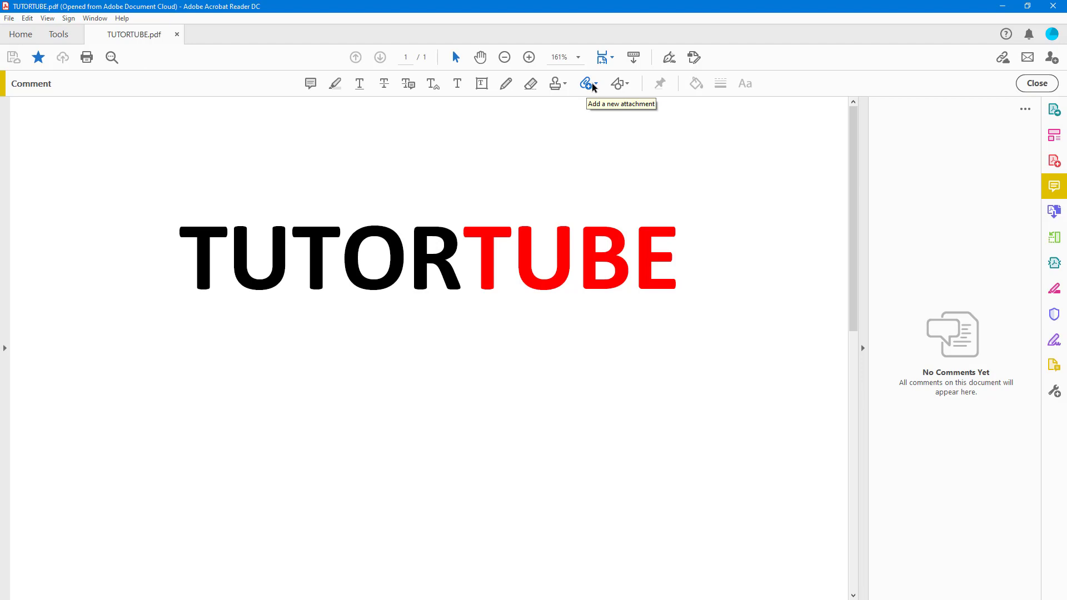
left_click(592, 86)
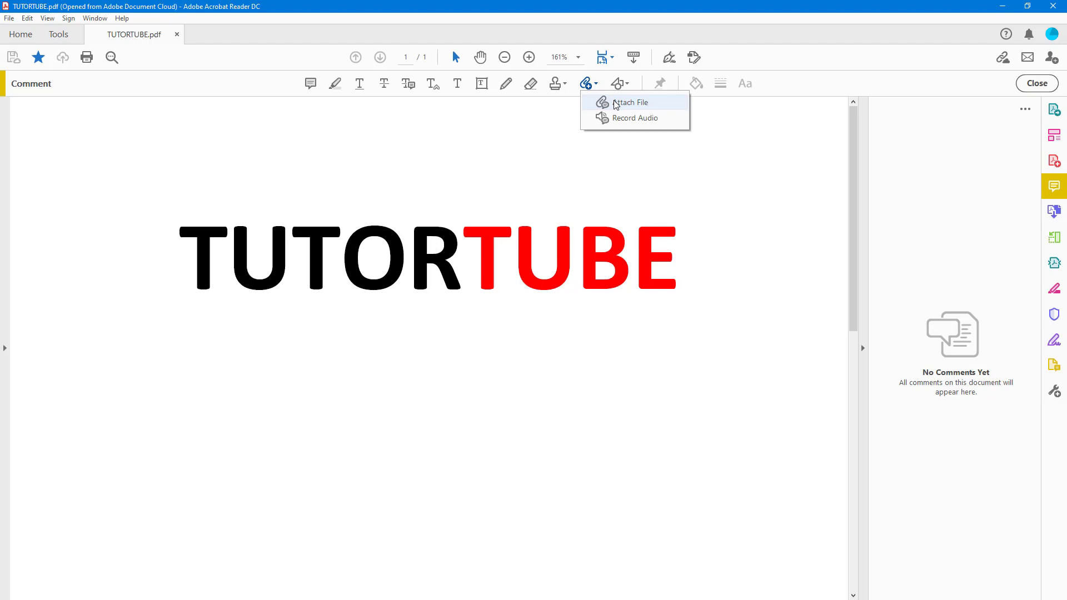
left_click(616, 105)
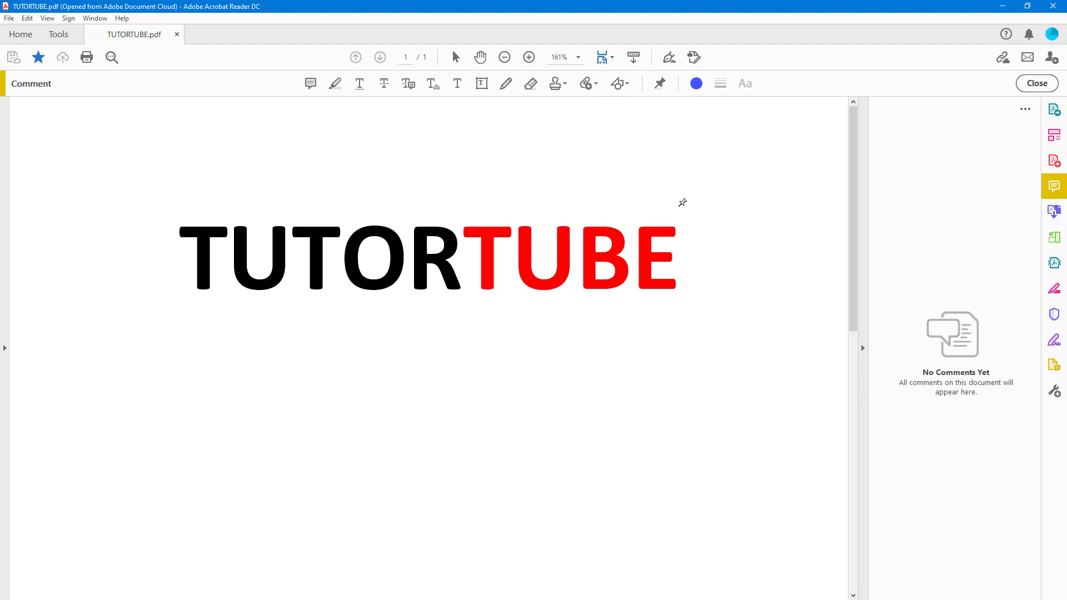
left_click(193, 305)
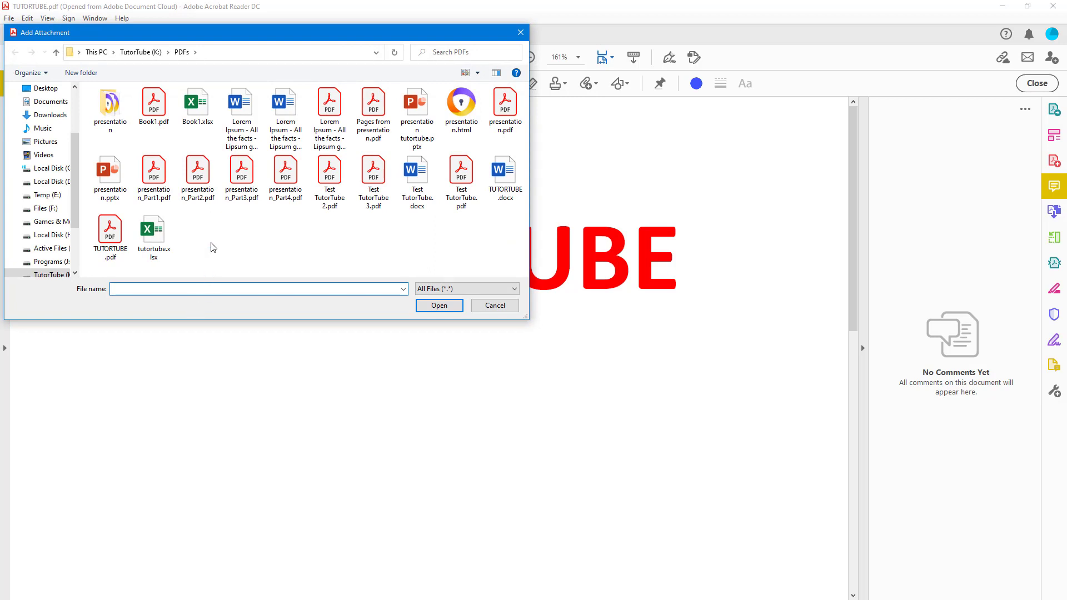
Step: Choose Book1.pdf rather than Book1.xlsx and attach it to the page
left_click(201, 111)
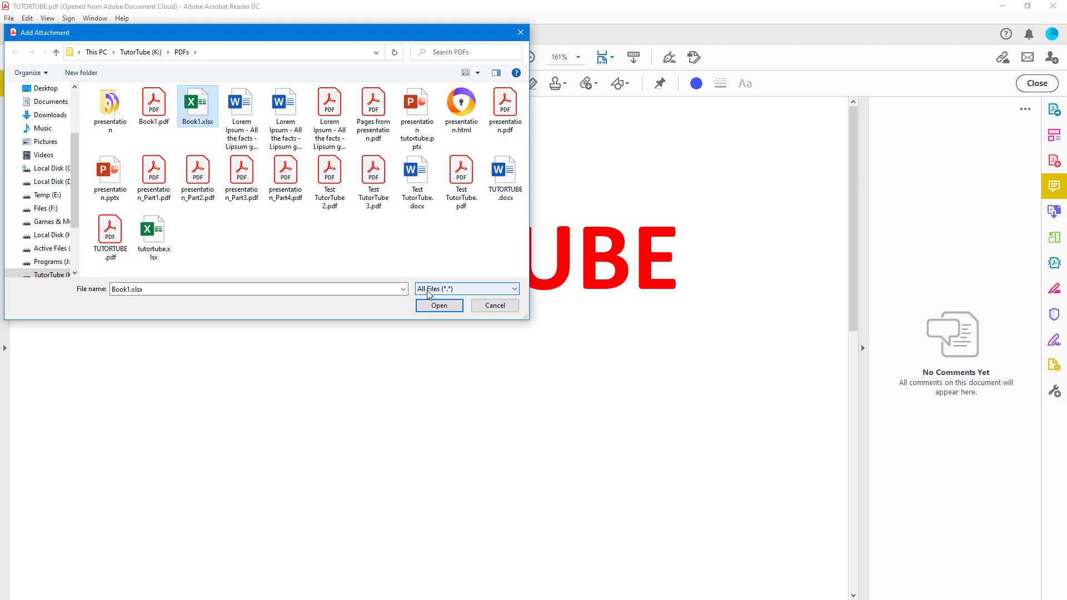
left_click(148, 112)
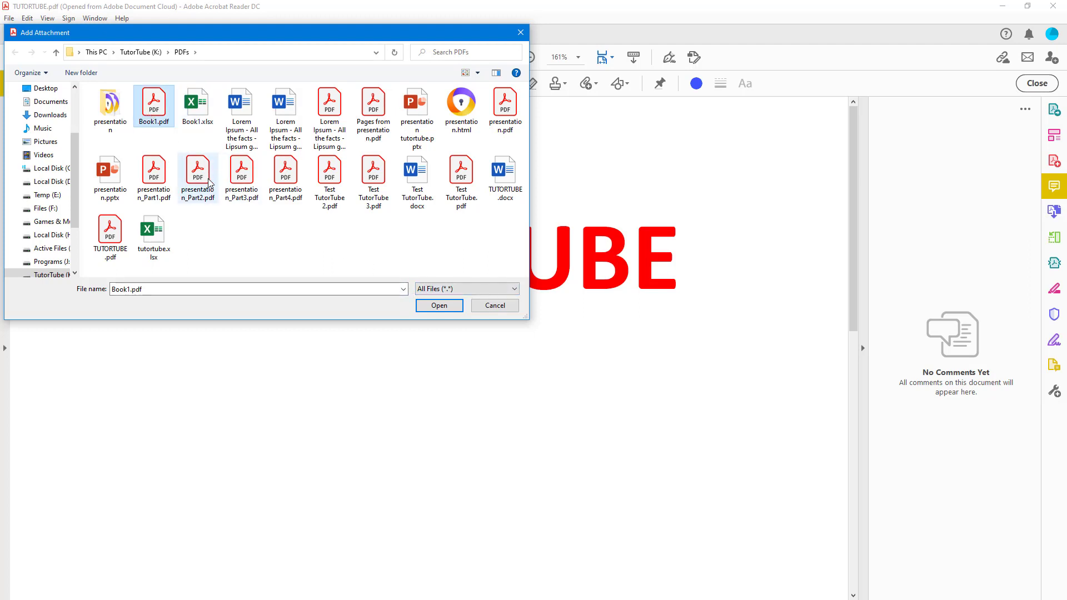
left_click(459, 312)
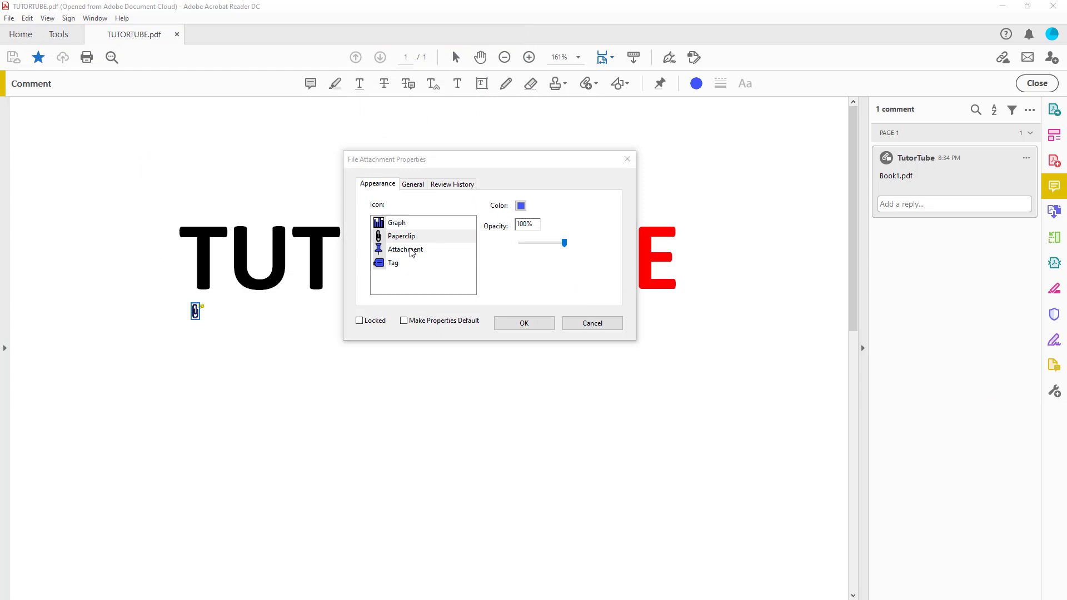
Step: Set the attachment icon to a yellow, fully opaque pushpin
left_click(396, 250)
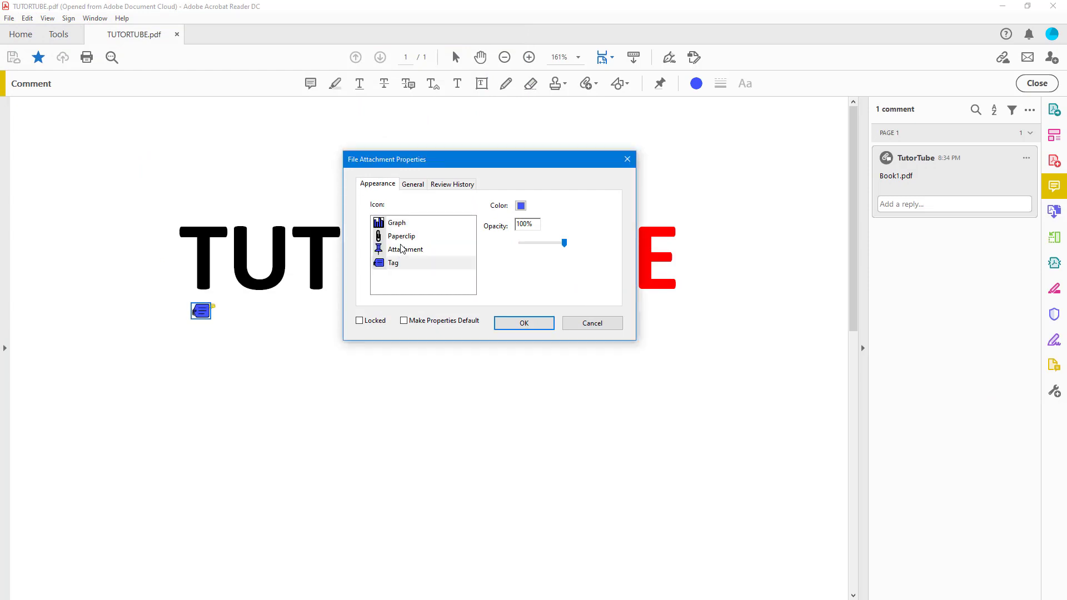
left_click(405, 250)
left_click(522, 206)
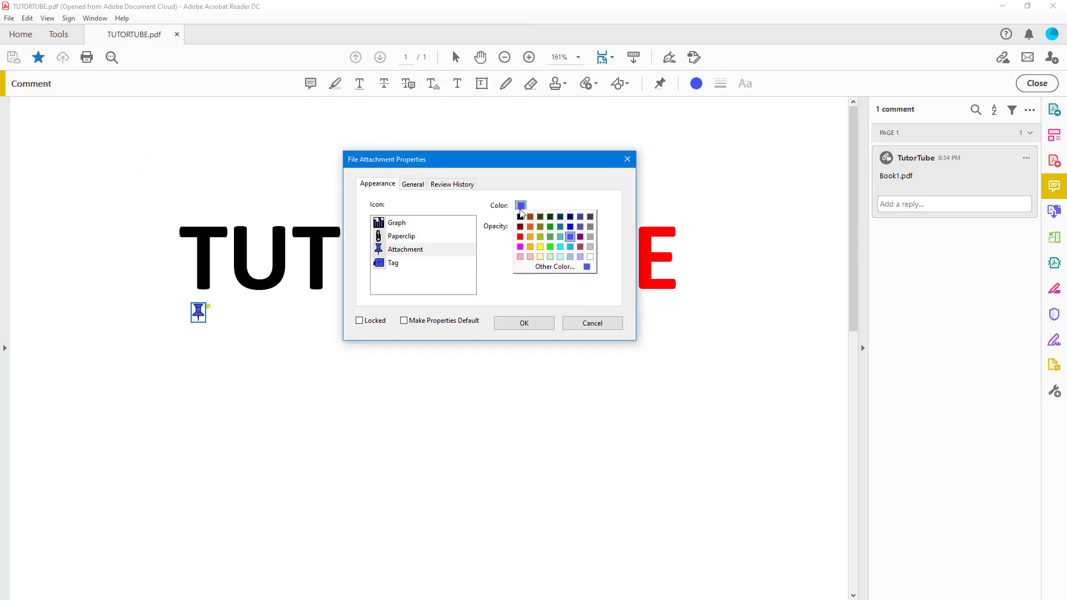
left_click(542, 250)
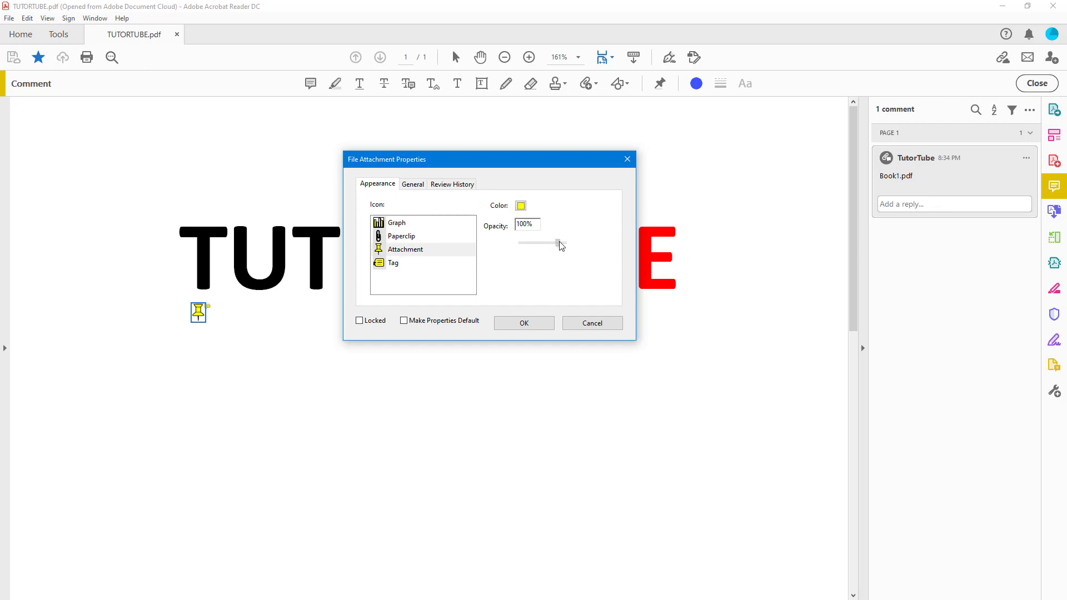
mouse_move(564, 243)
left_mouse_down()
mouse_move(547, 245)
mouse_move(564, 251)
left_mouse_up()
Step: Review the lock, author and review-history settings, then apply the attachment properties
left_click(360, 320)
left_click(414, 185)
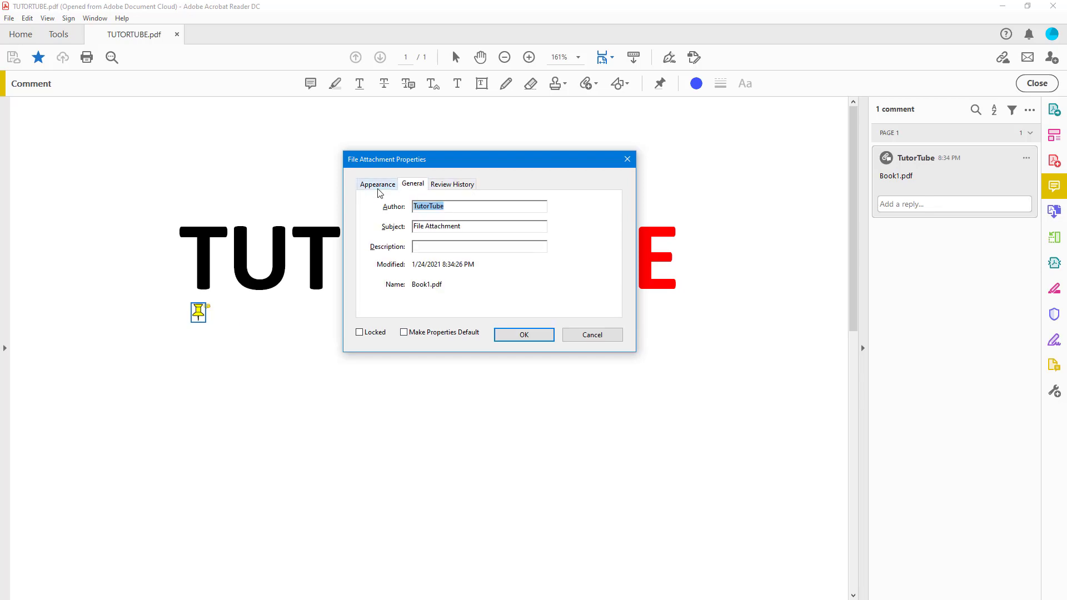
left_click(439, 184)
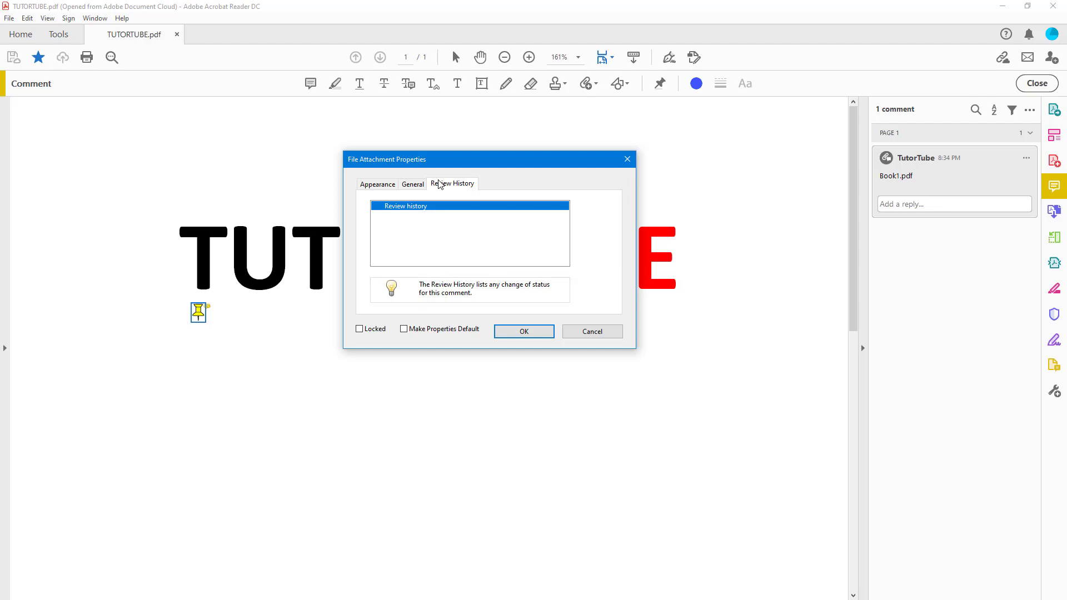
left_click(382, 181)
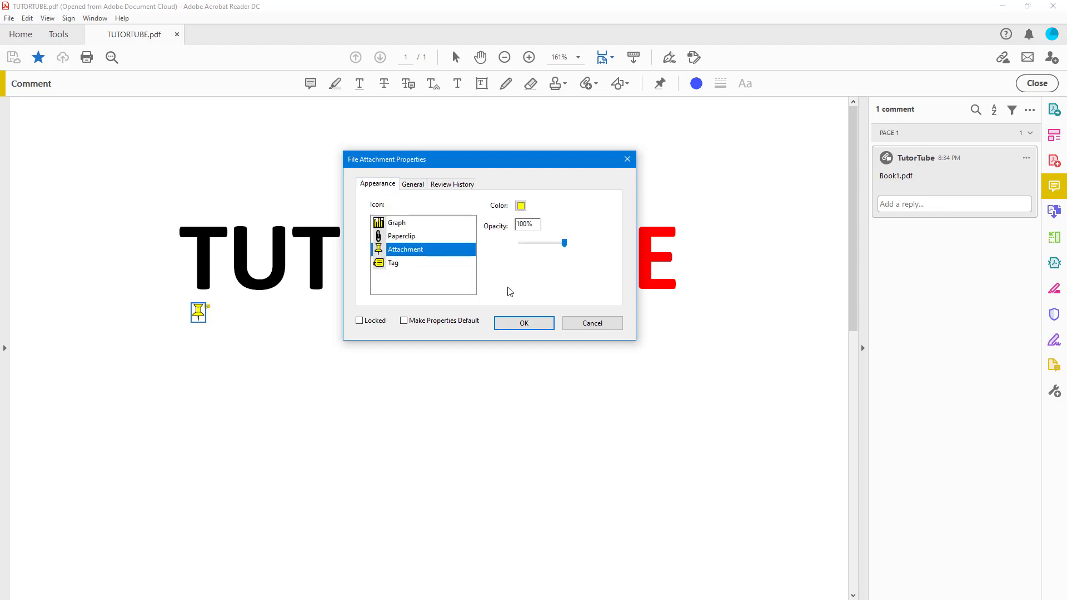
left_click(524, 323)
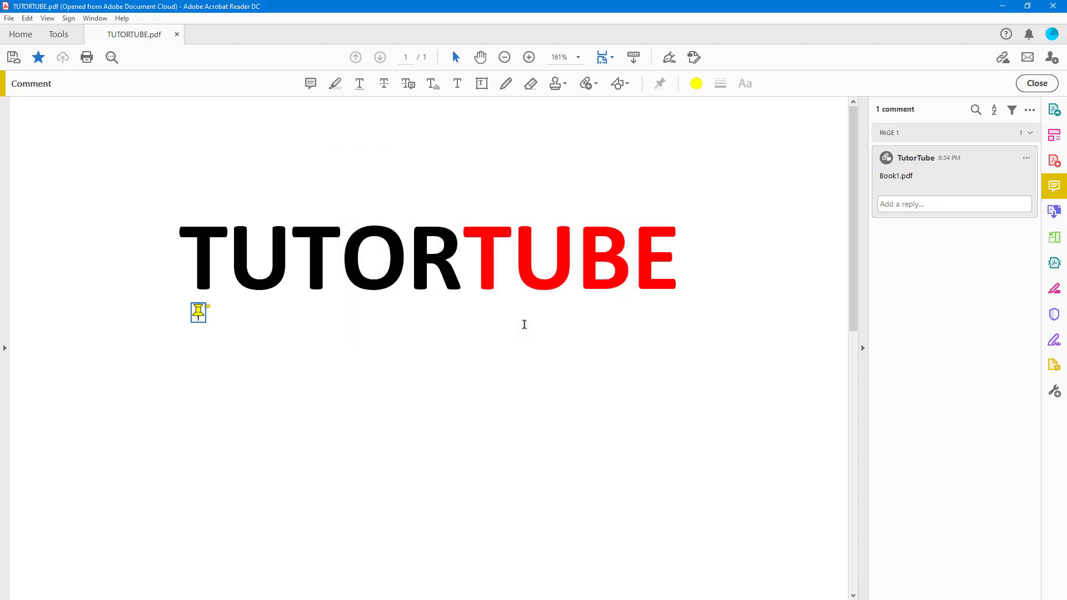
Step: View the attached Book1.pdf, close it, and nudge the pushpin slightly left under TUTORTUBE
left_click(1037, 83)
left_click(265, 314)
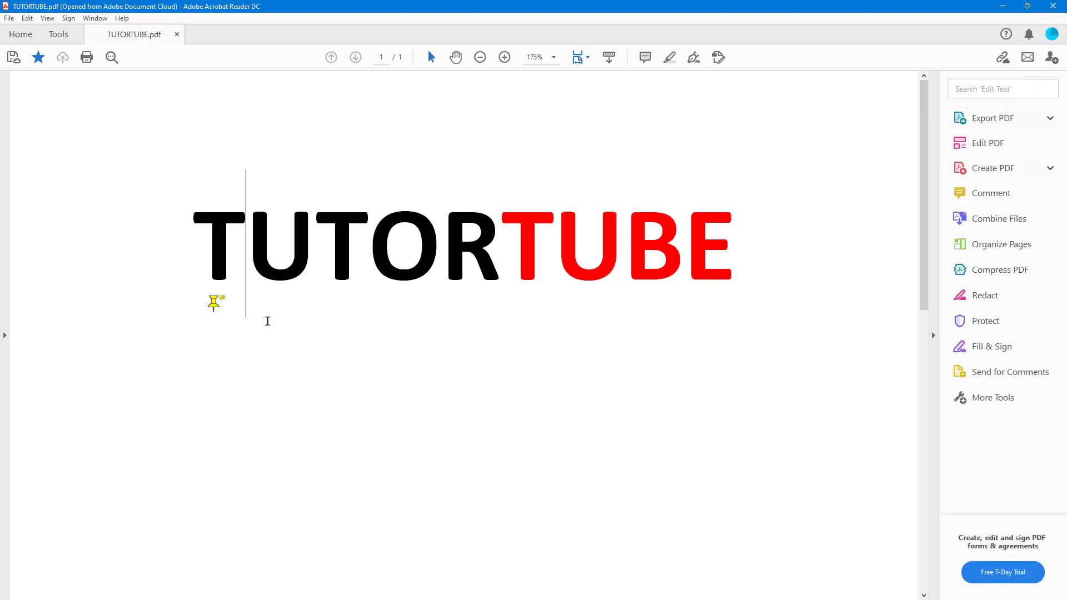
double_click(214, 305)
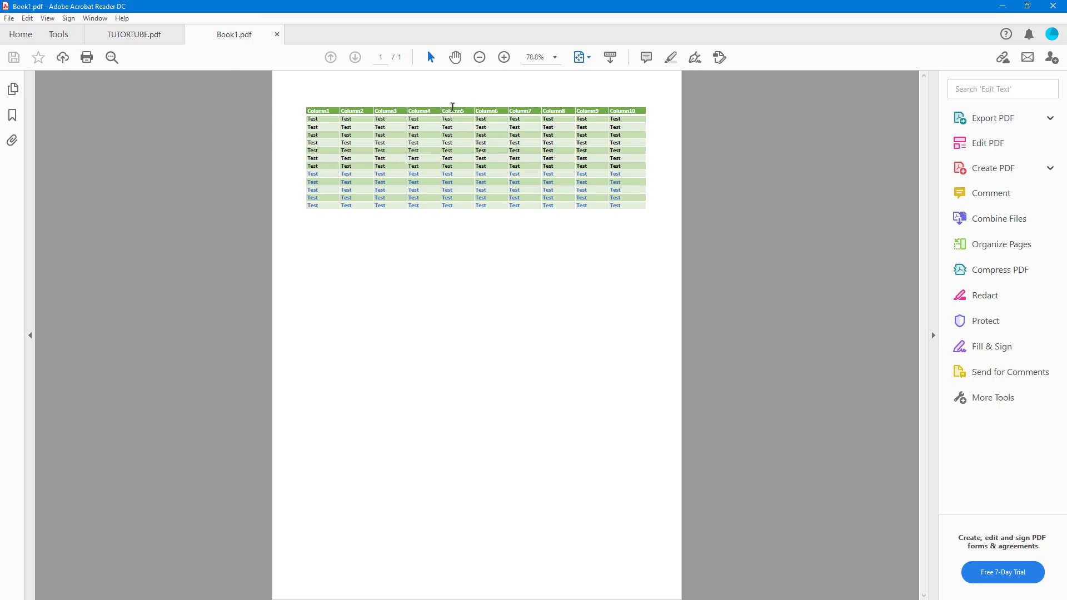
left_click(276, 35)
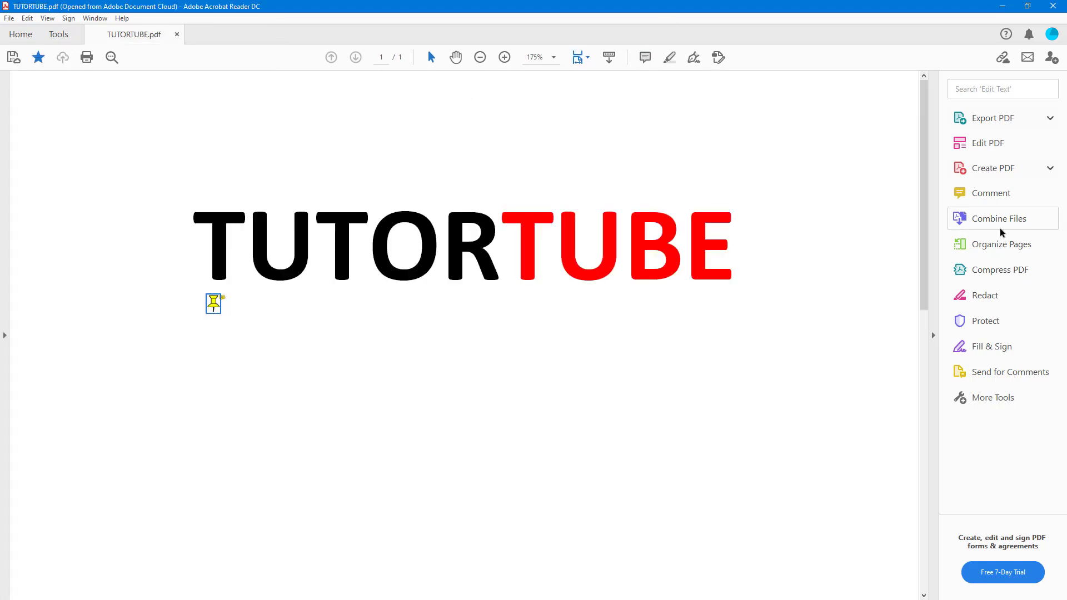
mouse_move(214, 304)
left_mouse_down()
mouse_move(349, 317)
mouse_move(198, 293)
left_mouse_up()
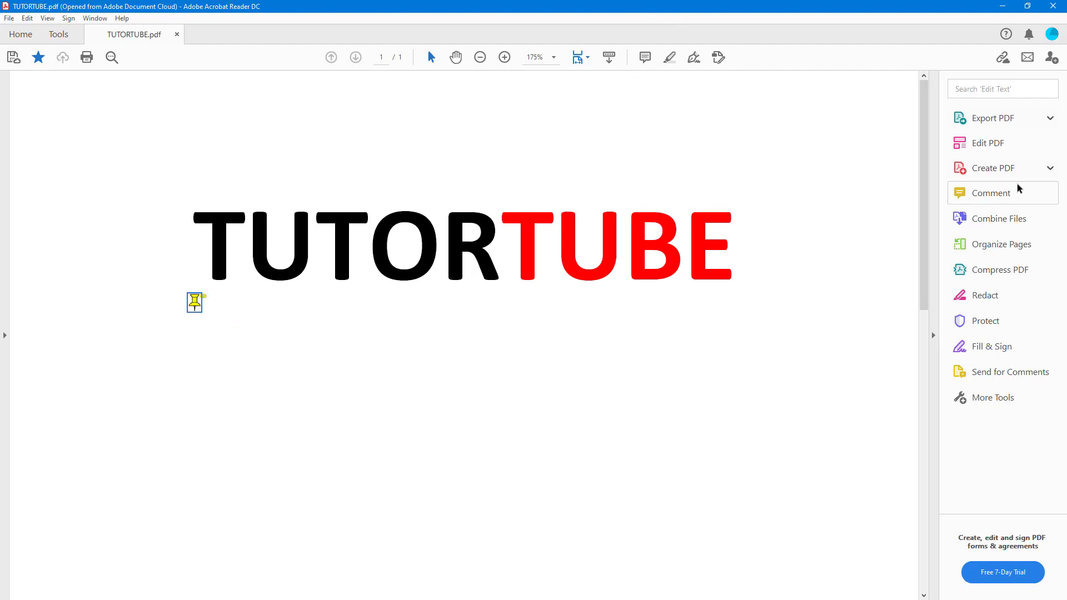
Step: Post the reply 'kjhgijdfiujdl' to the Book1.pdf attachment comment
left_click(999, 192)
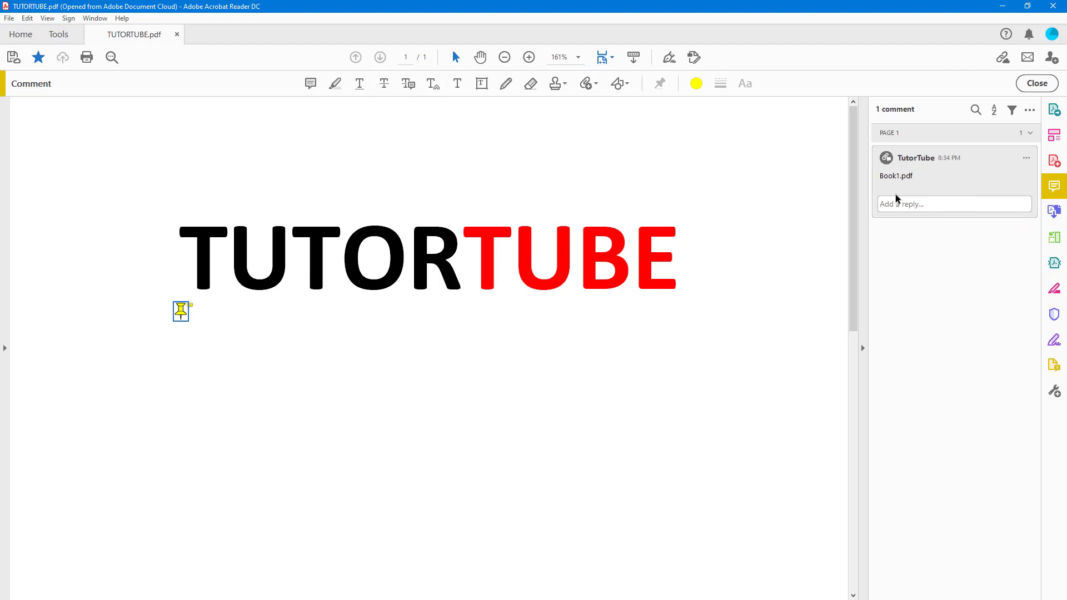
left_click(913, 200)
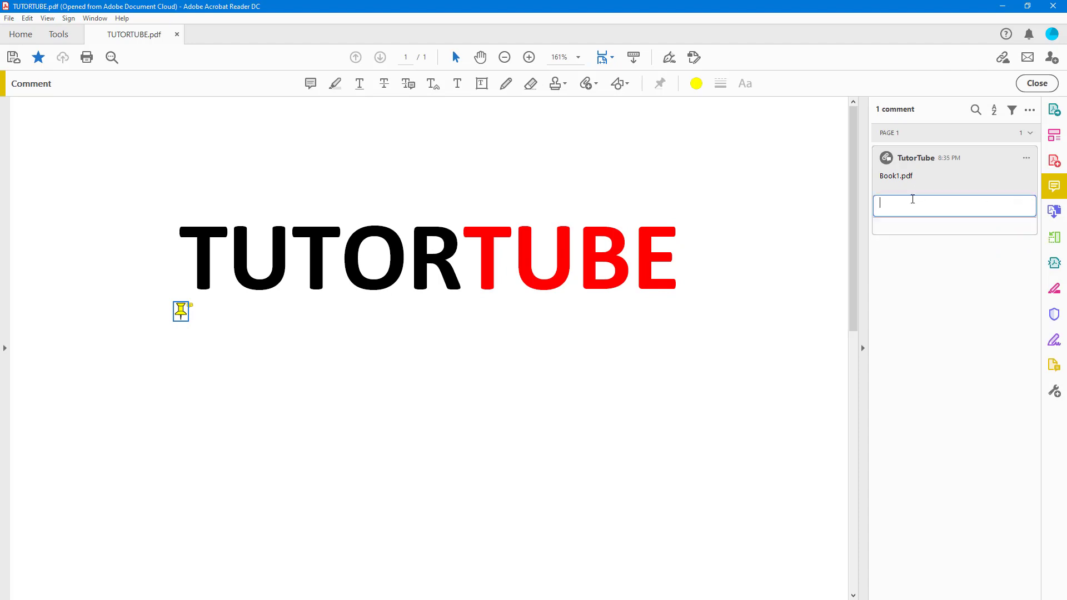
type("kjhgijdfiujdl")
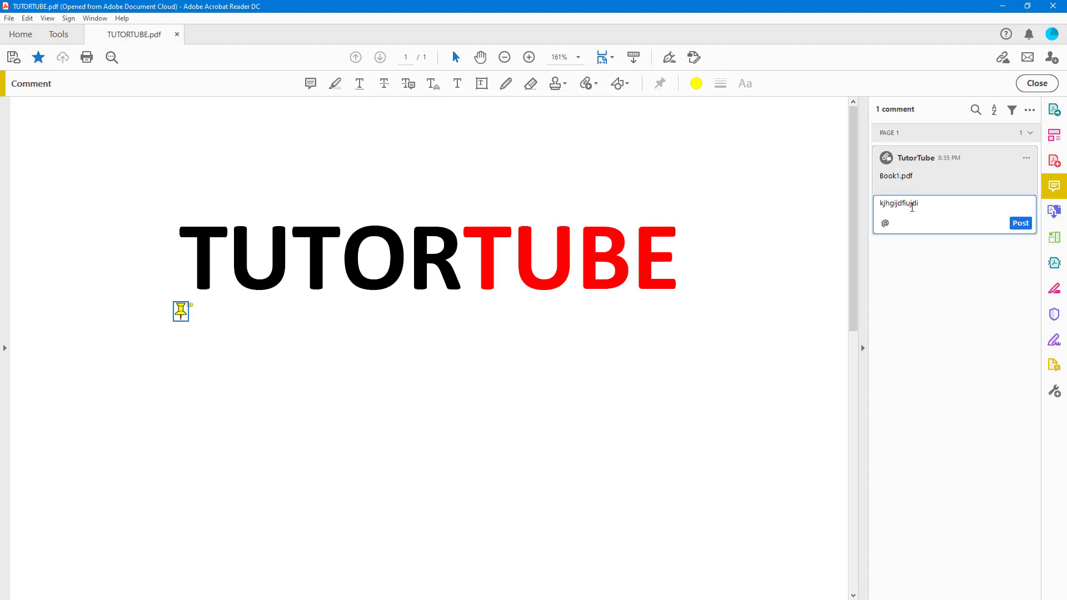
left_click(1020, 222)
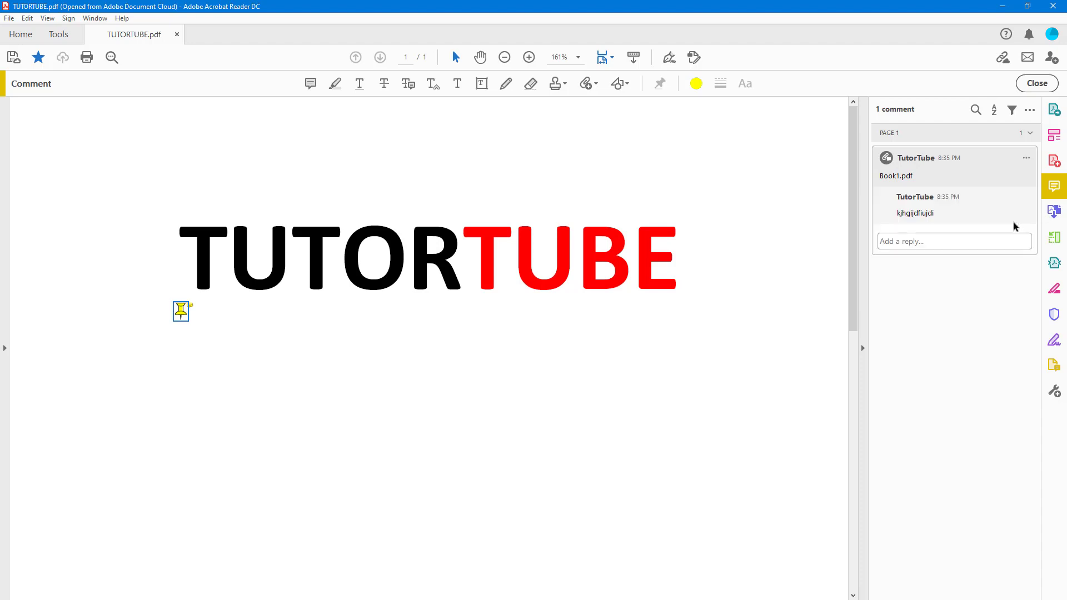
Step: Attach Test TutorTube.docx at a spot right of TUTORTUBE
left_click(594, 87)
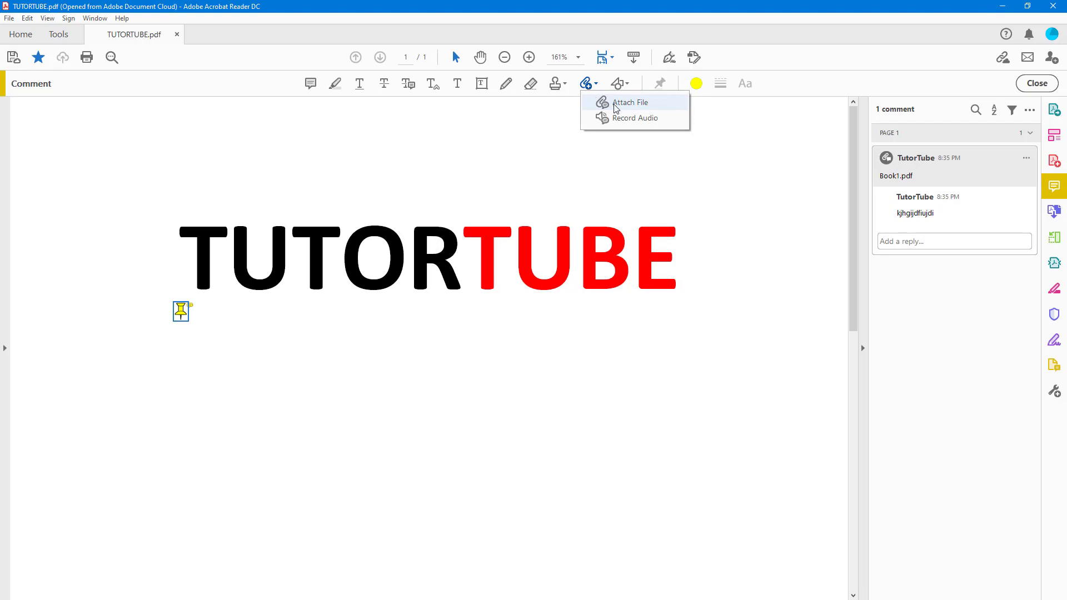
left_click(614, 103)
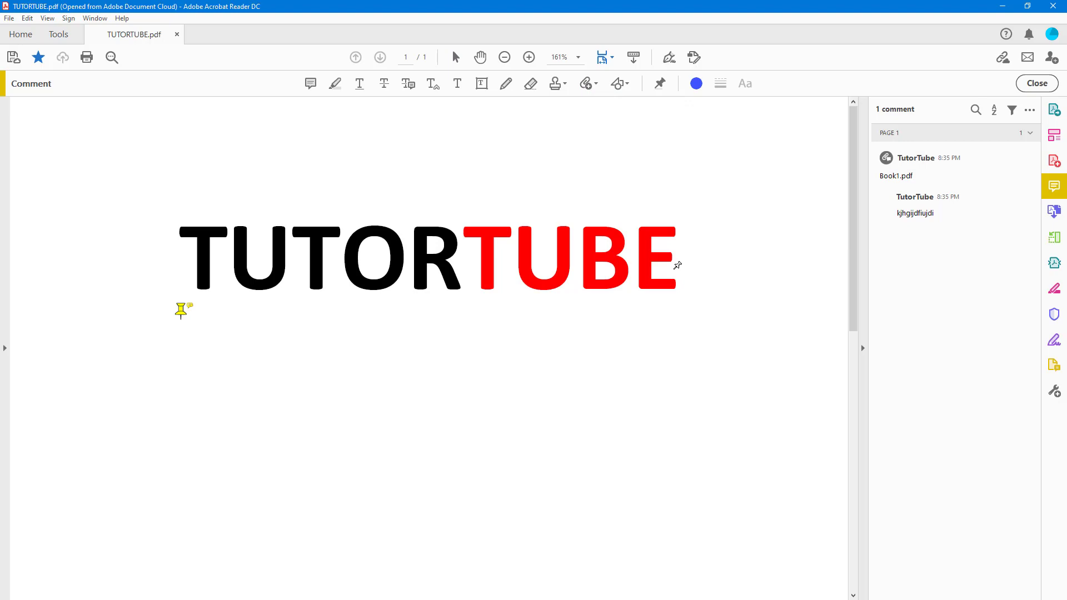
left_click(677, 266)
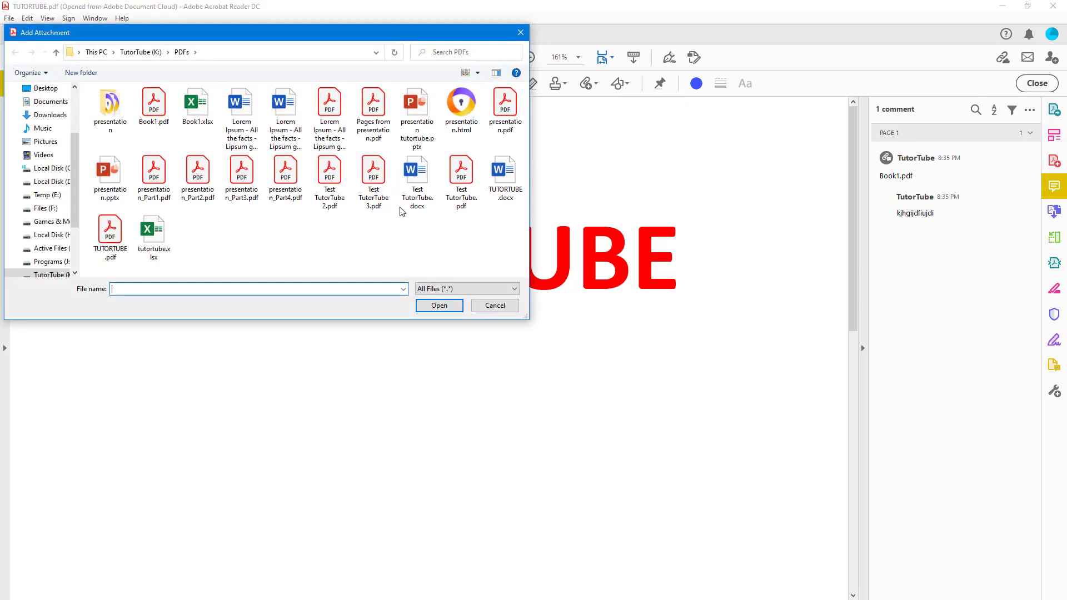
left_click(418, 195)
left_click(450, 311)
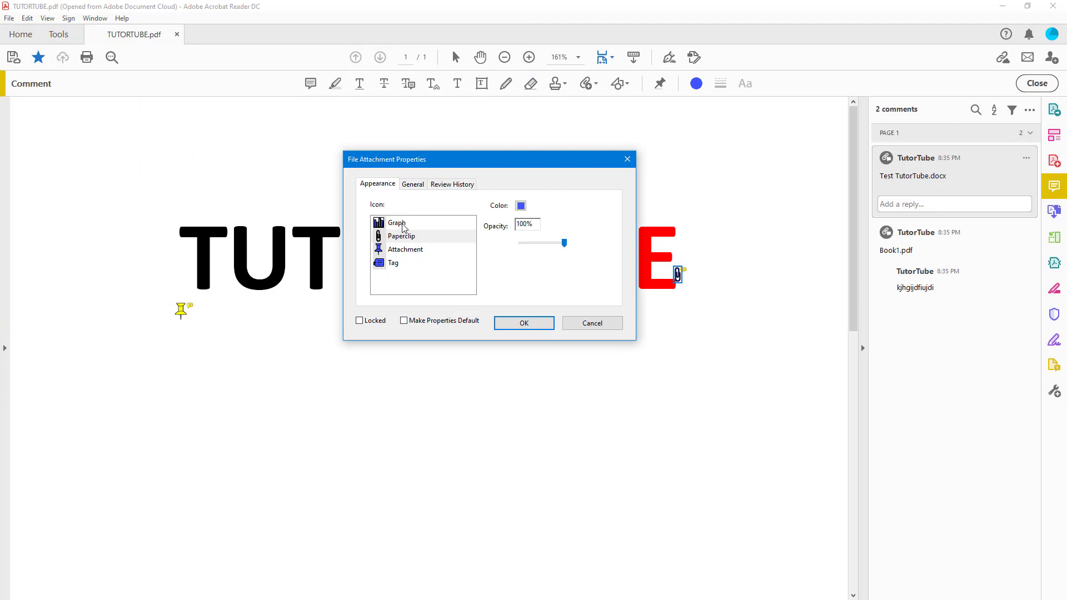
Step: Give the Word attachment a graph icon, drag it beside the word, and exit commenting
left_click(402, 224)
left_click(515, 328)
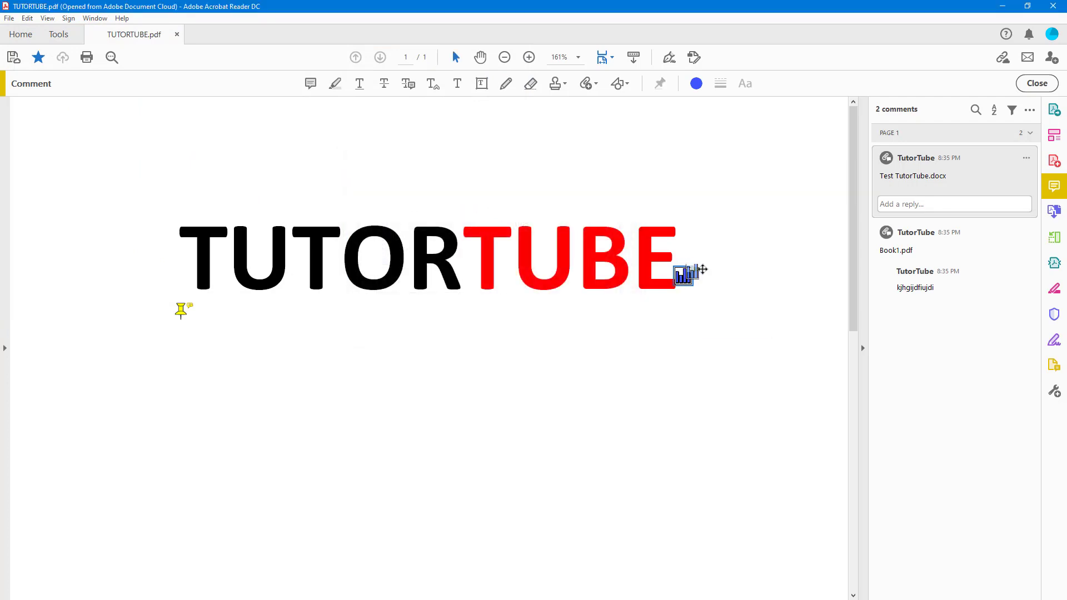
left_click_drag(687, 273, 725, 255)
left_click(1036, 83)
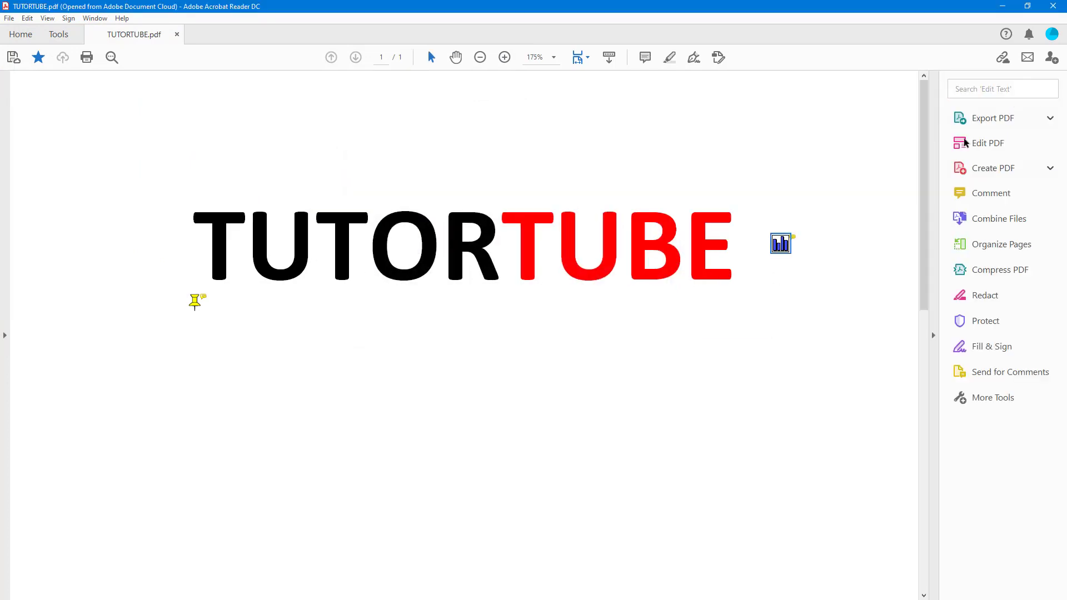
Step: Open the attached Test TutorTube.docx, allowing only this file once
double_click(779, 242)
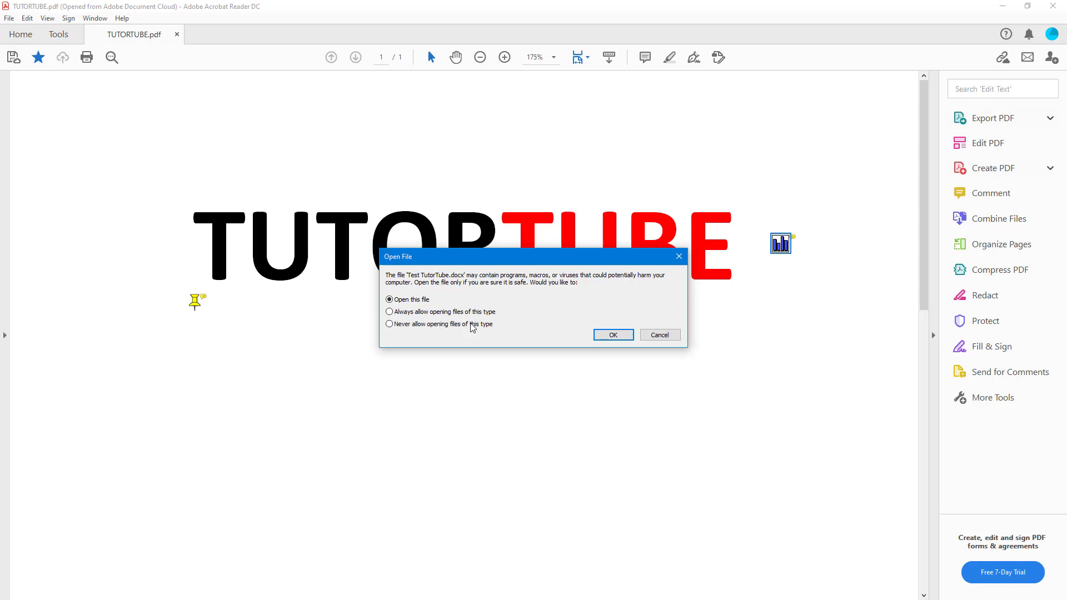
left_click(419, 300)
left_click(613, 334)
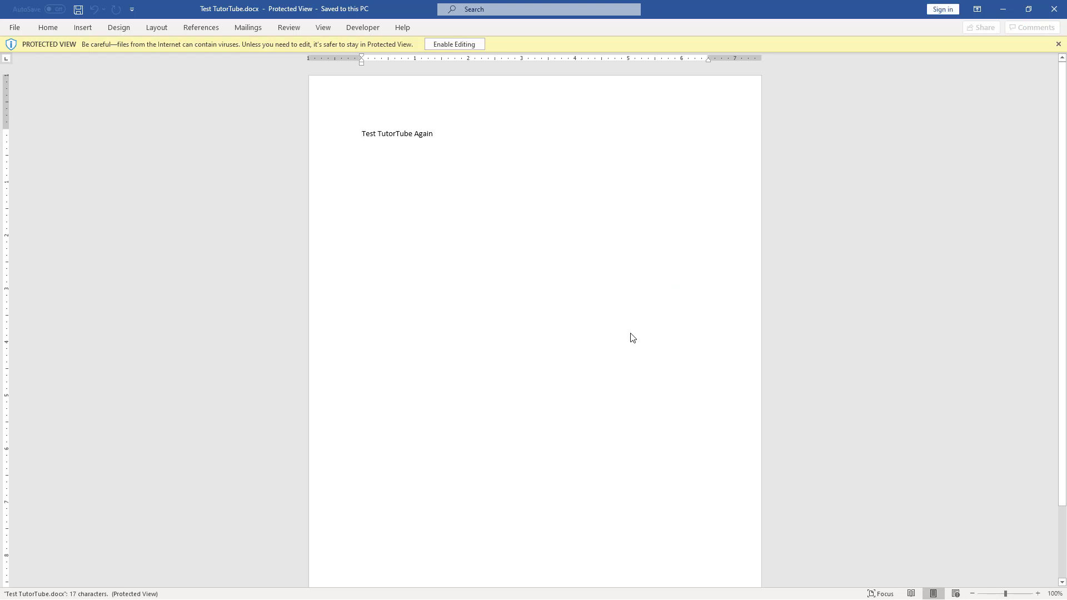
Step: Close the Word document showing 'Test TutorTube Again' to return to the PDF
left_click(1050, 11)
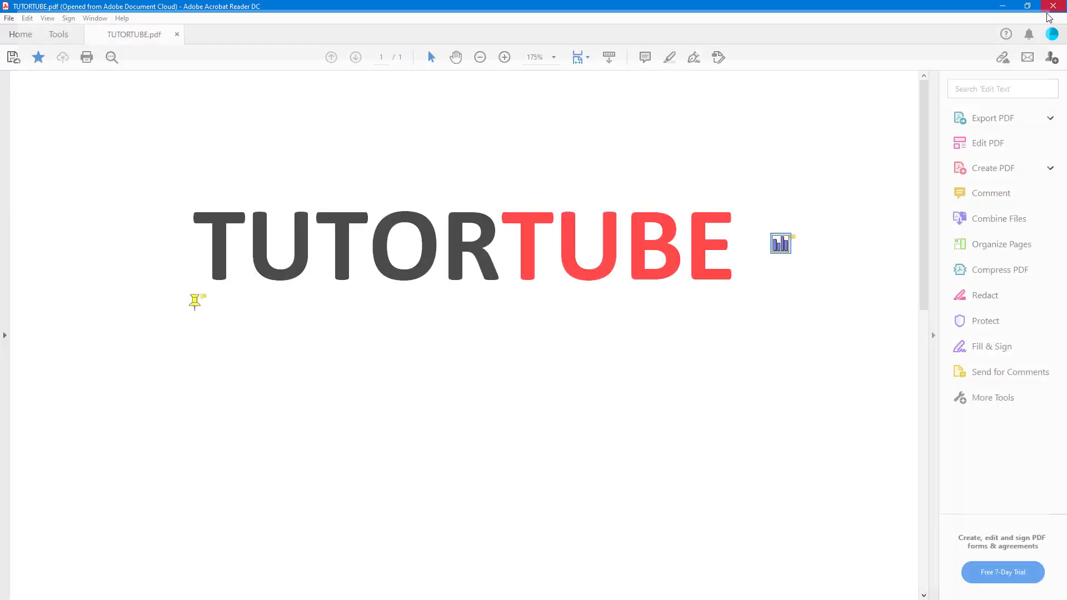